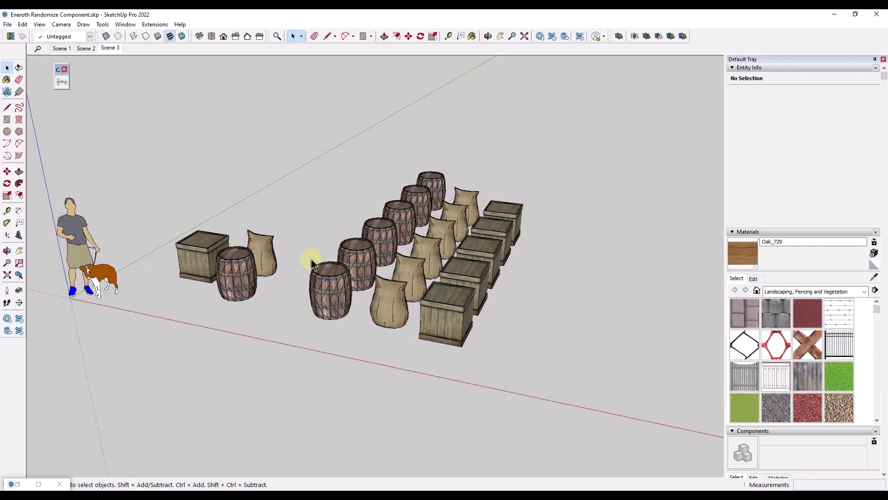
pyautogui.moveTo(347, 241)
pyautogui.mouseDown(button='middle')
pyautogui.moveTo(349, 266)
pyautogui.moveTo(339, 251)
pyautogui.mouseUp(button='middle')
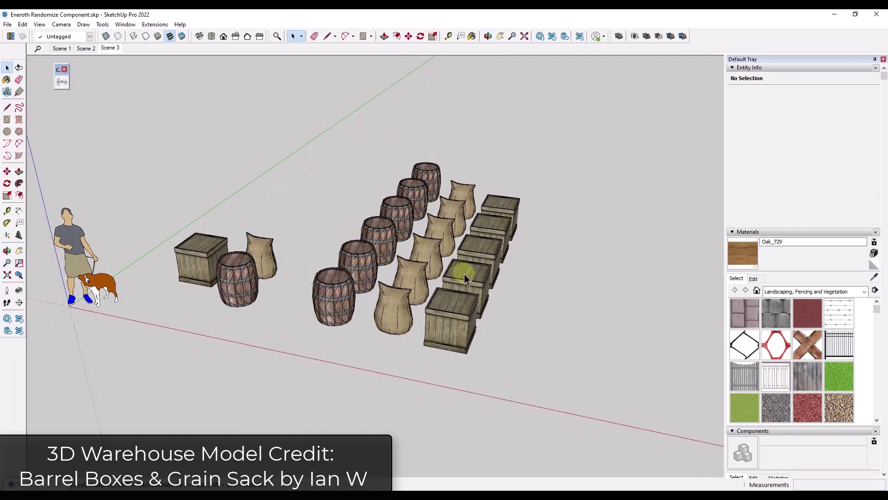
pyautogui.moveTo(339, 185); pyautogui.dragTo(525, 357)
pyautogui.click(543, 309)
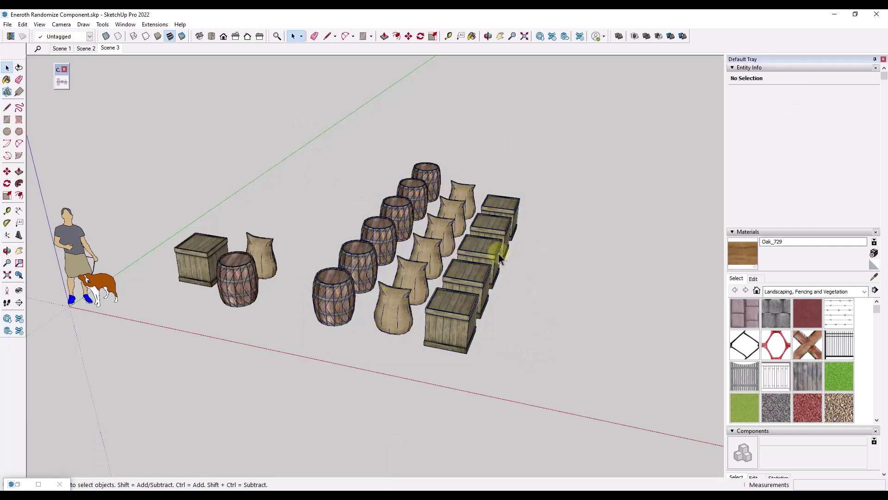
pyautogui.moveTo(498, 253)
pyautogui.mouseDown(button='middle')
pyautogui.moveTo(522, 311)
pyautogui.moveTo(501, 252)
pyautogui.mouseUp(button='middle')
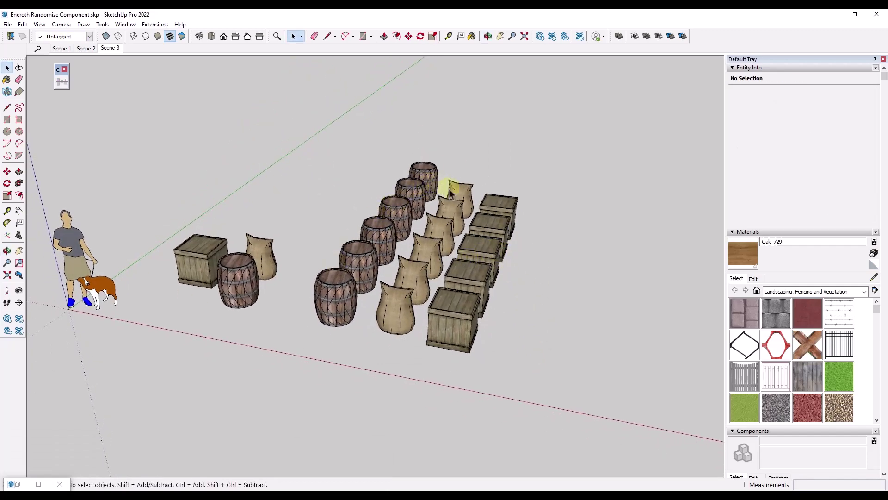
# Select the whole grid of barrels, sacks and crates and shuffle it with Eneroth Randomize Components
pyautogui.moveTo(293, 126); pyautogui.dragTo(570, 357)
pyautogui.click(154, 24)
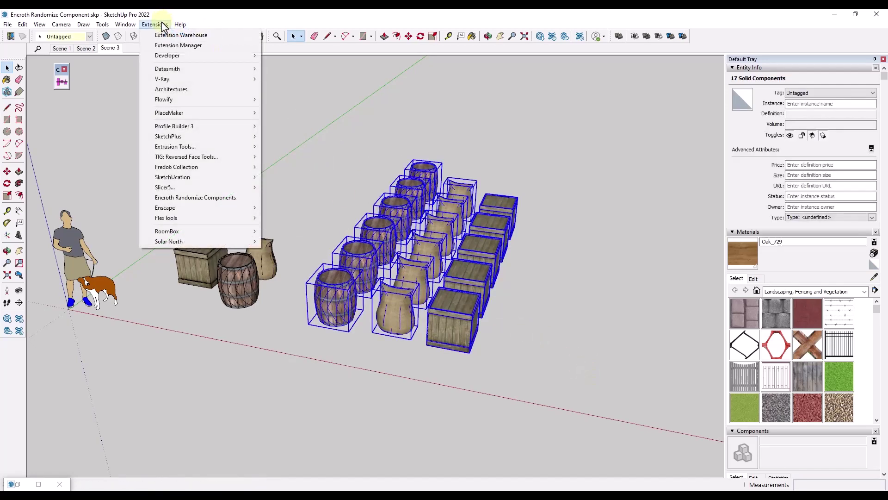
pyautogui.click(205, 199)
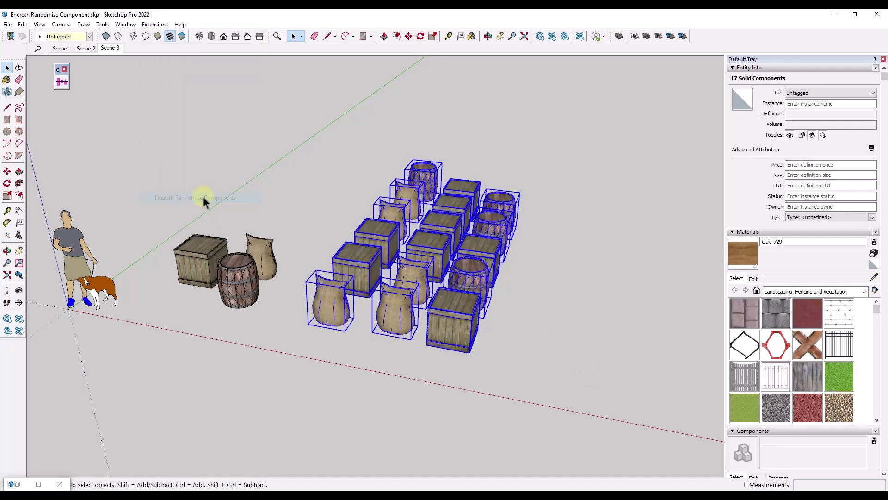
pyautogui.moveTo(456, 234); pyautogui.dragTo(445, 257, button='middle')
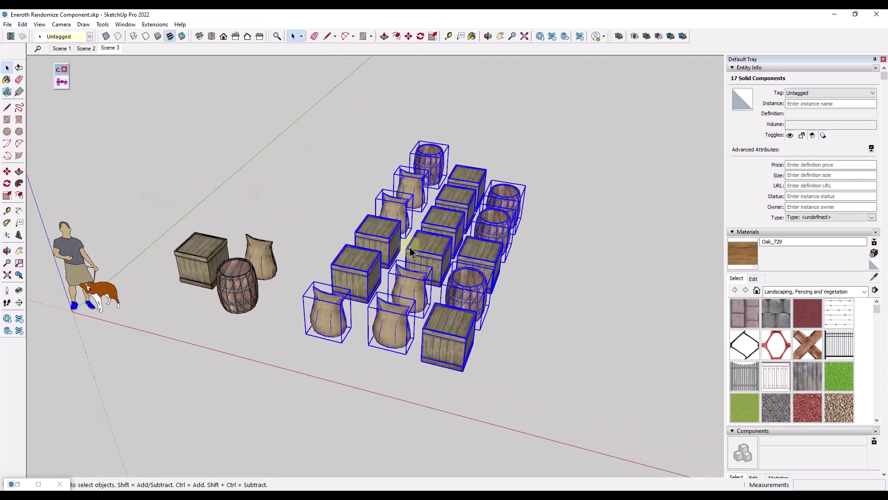
# Run Eneroth Randomize Components four more times on the selected grid of barrels, sacks and crates
pyautogui.click(147, 26)
pyautogui.click(203, 195)
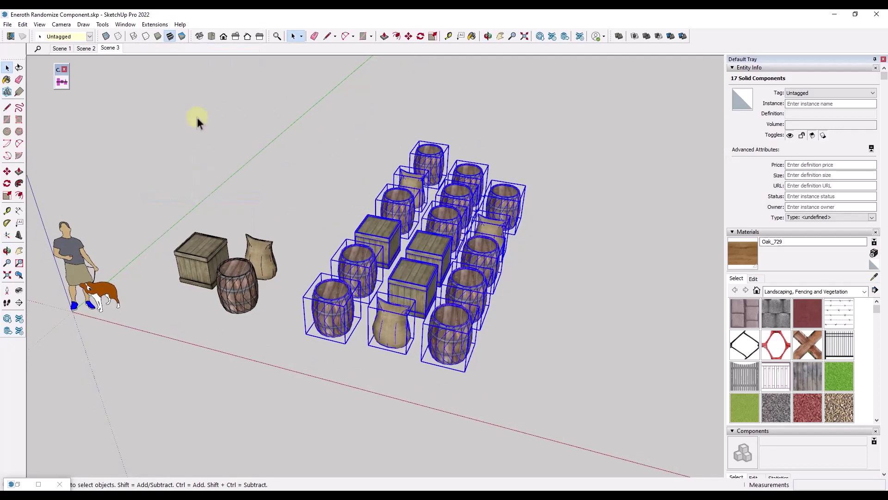
pyautogui.click(157, 24)
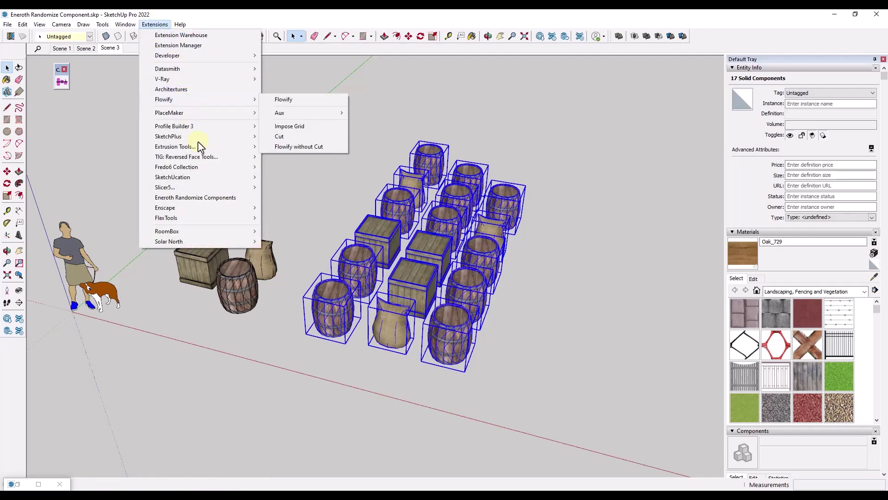
pyautogui.click(205, 199)
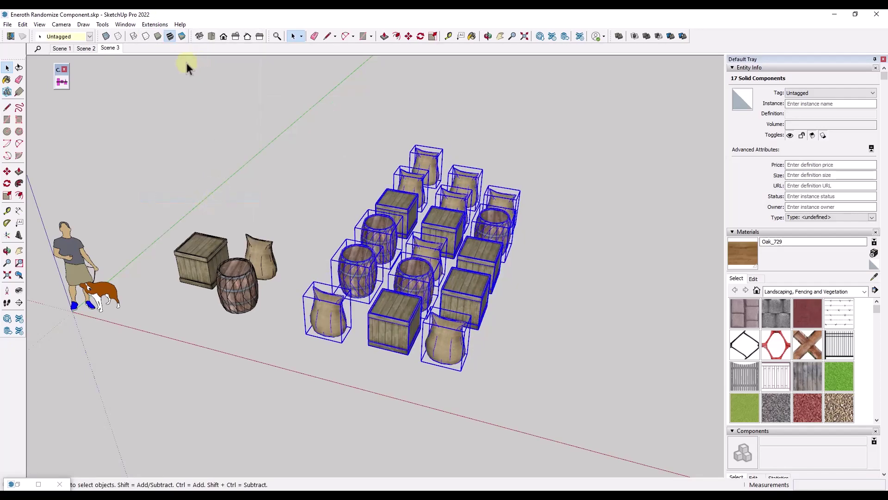
pyautogui.click(150, 23)
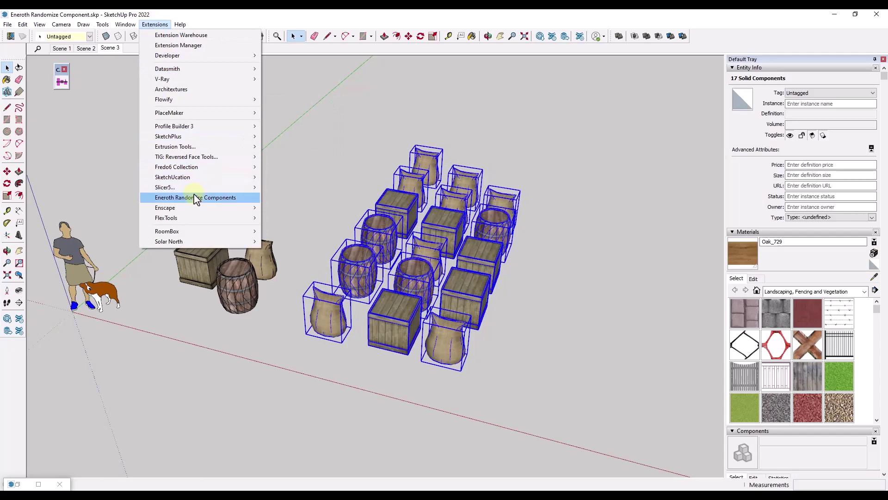
pyautogui.click(196, 196)
pyautogui.click(157, 25)
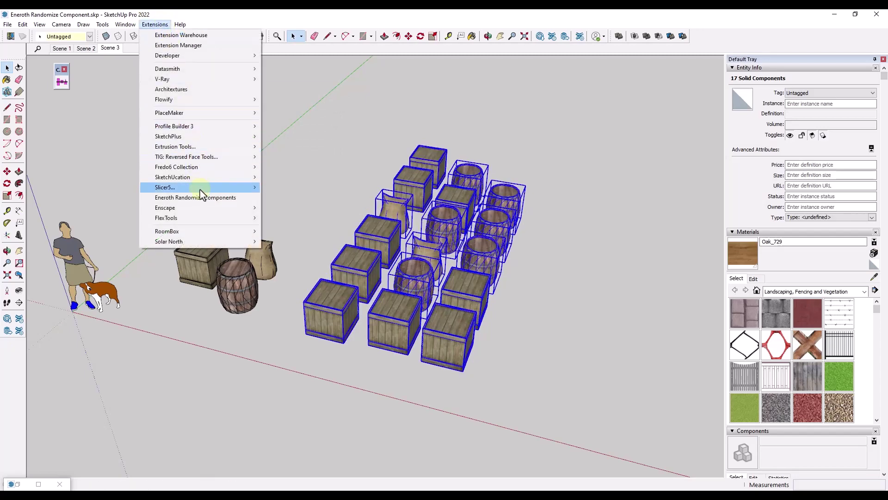
pyautogui.click(237, 198)
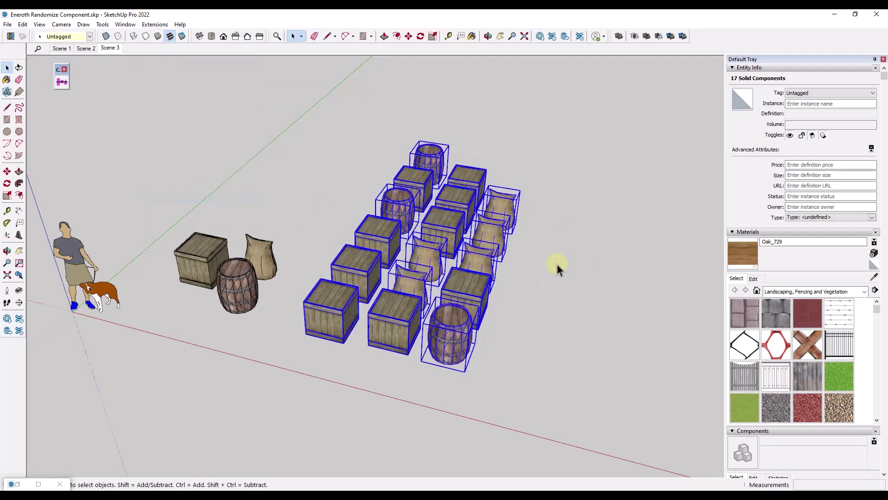
pyautogui.moveTo(556, 262); pyautogui.dragTo(531, 208, button='middle')
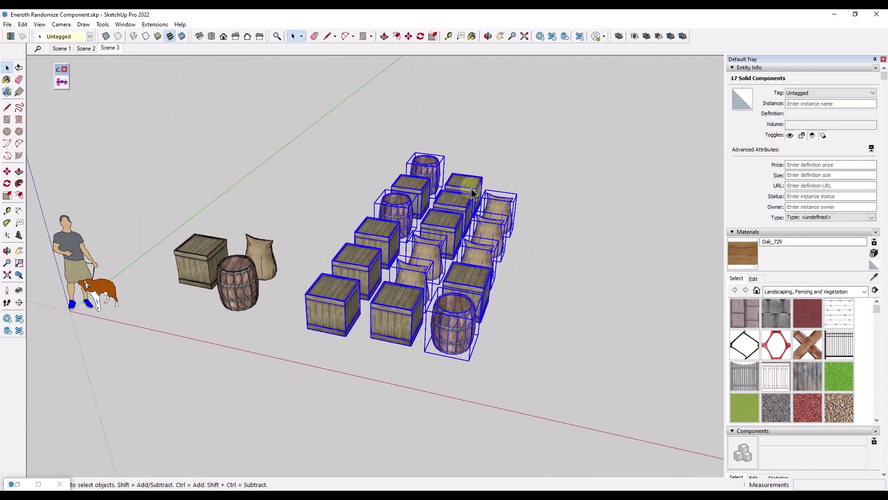
# Switch to Scene 1 and select the first deck planks one at a time to check their component definitions
pyautogui.click(61, 48)
pyautogui.moveTo(443, 193); pyautogui.dragTo(431, 228, button='middle')
pyautogui.moveTo(391, 254); pyautogui.dragTo(396, 228, button='middle')
pyautogui.click(260, 315)
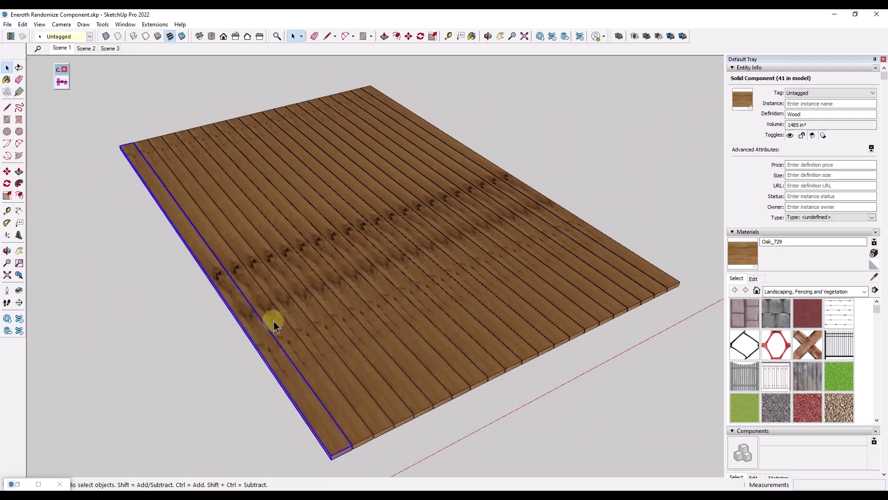
pyautogui.click(273, 321)
pyautogui.click(295, 317)
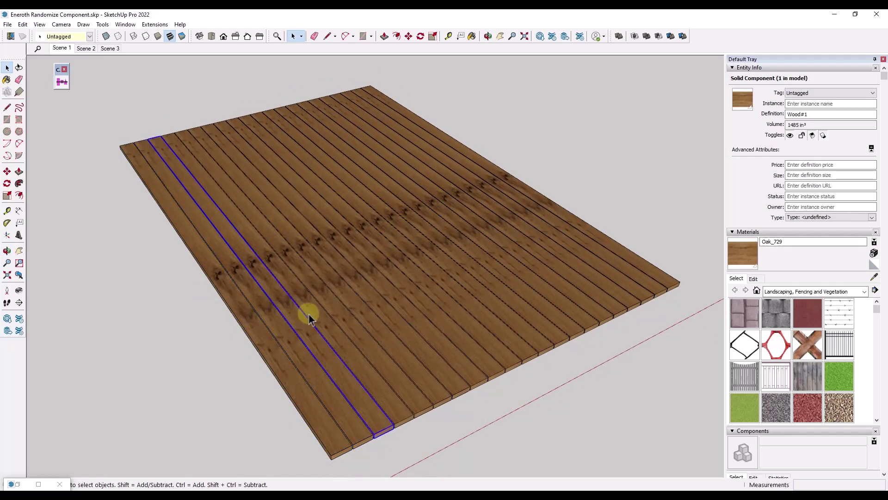
pyautogui.click(322, 312)
pyautogui.click(340, 299)
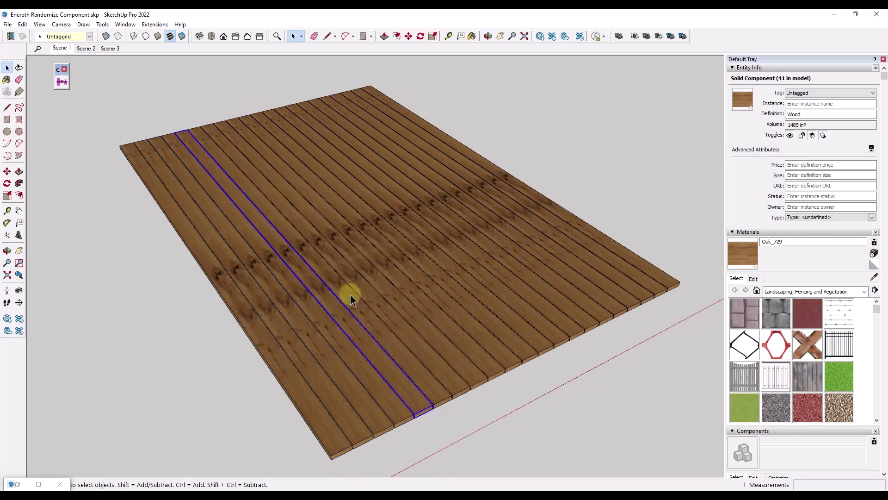
pyautogui.click(350, 298)
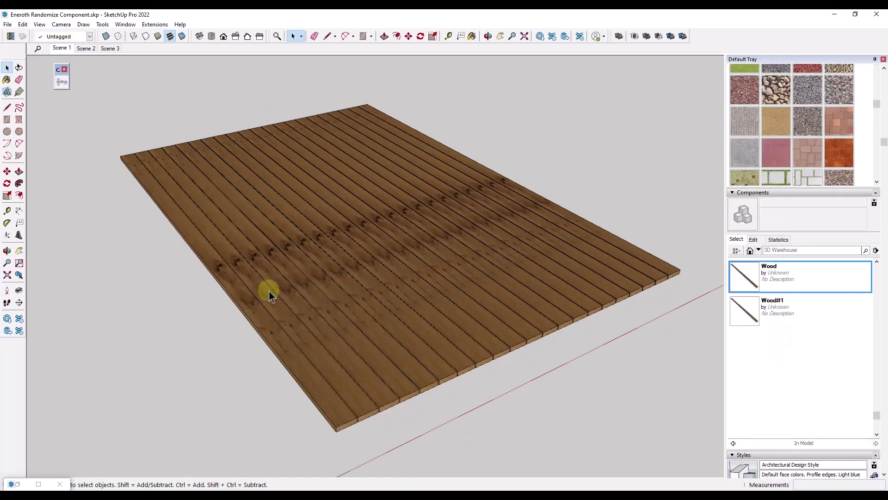
# Edit the Wood component through the second plank and reposition the wood texture on its top face
pyautogui.doubleClick(260, 288)
pyautogui.tripleClick(260, 288)
pyautogui.rightClick(260, 287)
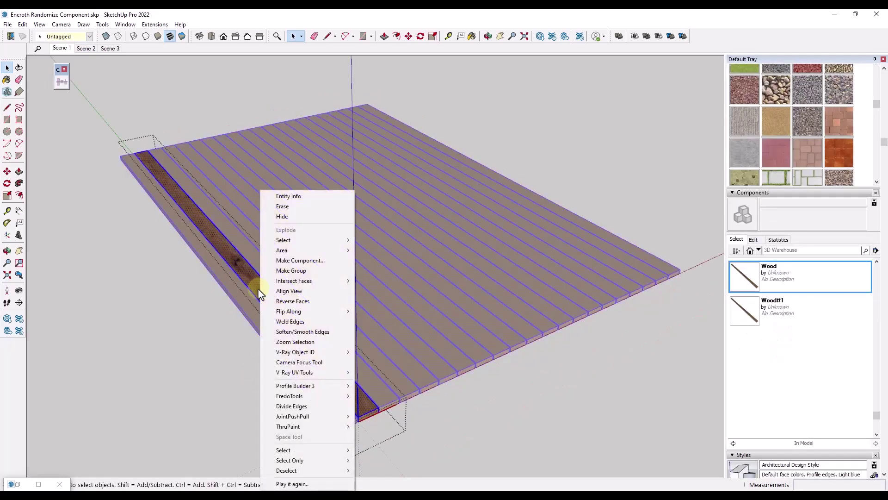
pyautogui.click(251, 282)
pyautogui.rightClick(251, 278)
pyautogui.moveTo(296, 318)
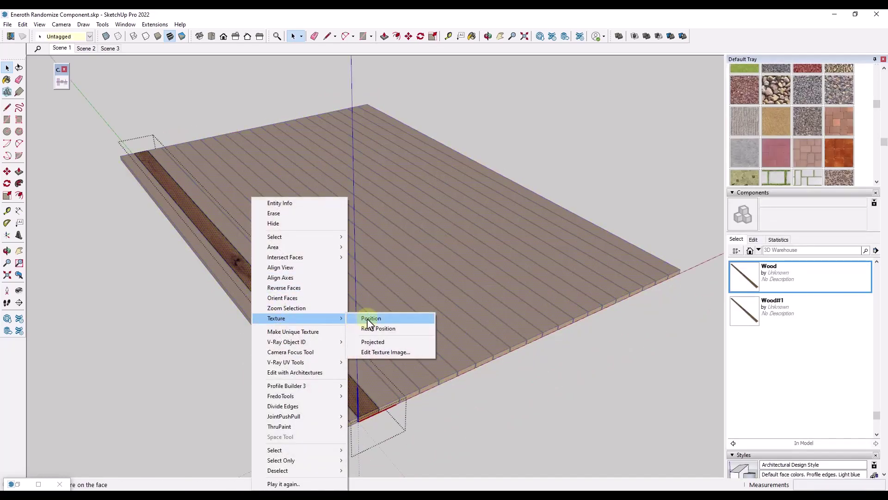
pyautogui.click(370, 319)
pyautogui.moveTo(440, 281); pyautogui.dragTo(407, 292)
pyautogui.click(630, 135)
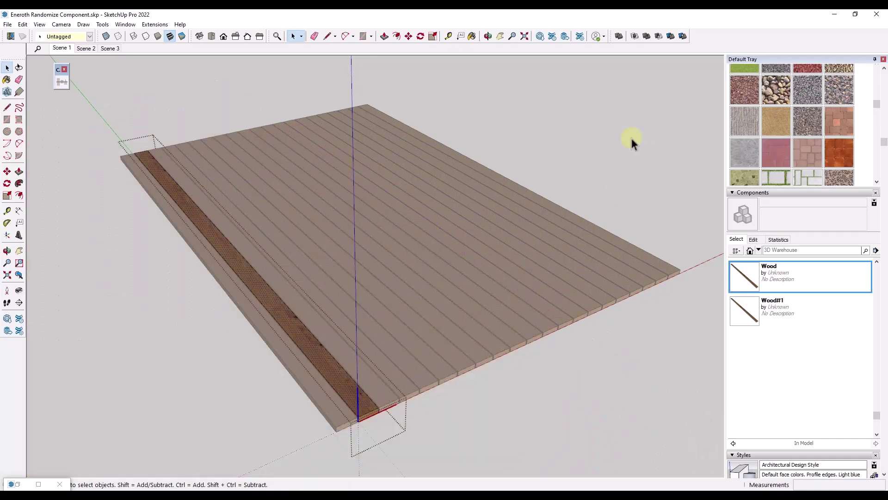
pyautogui.click(614, 148)
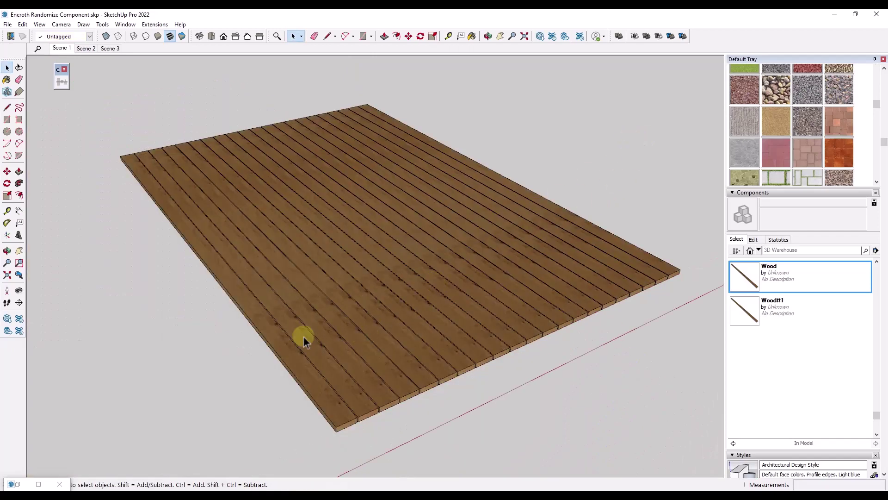
pyautogui.moveTo(401, 382); pyautogui.dragTo(397, 370, button='middle')
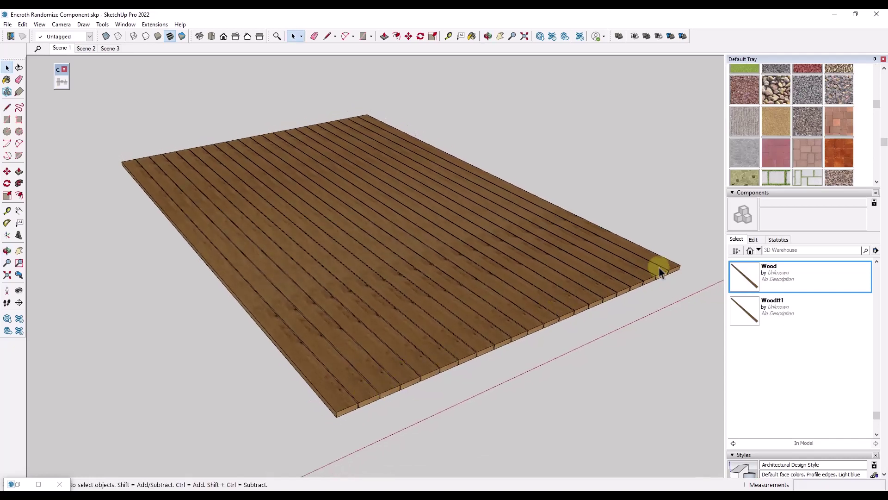
# Make the second and third planks unique, each as its own separate component
pyautogui.click(362, 390)
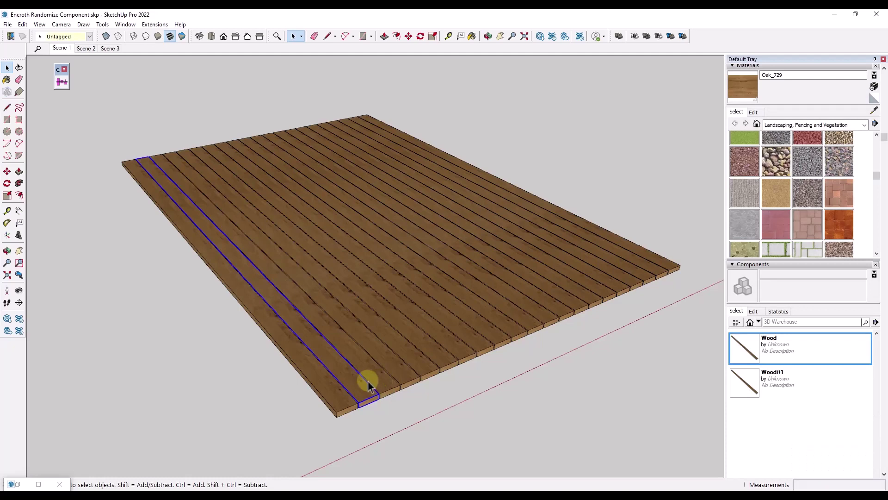
pyautogui.rightClick(326, 352)
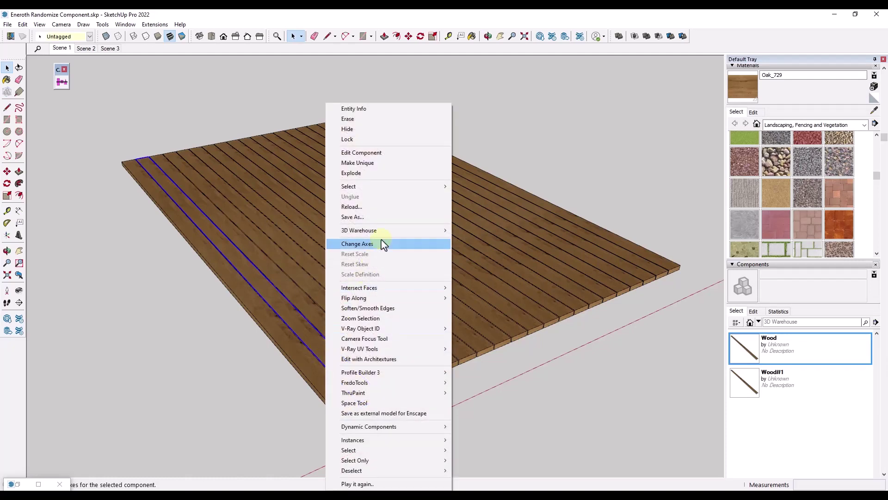
pyautogui.click(383, 166)
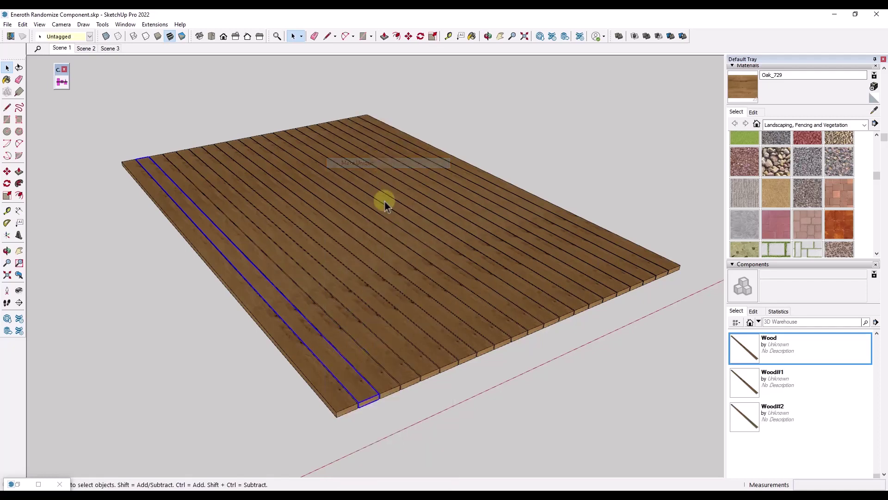
pyautogui.click(348, 350)
pyautogui.rightClick(348, 349)
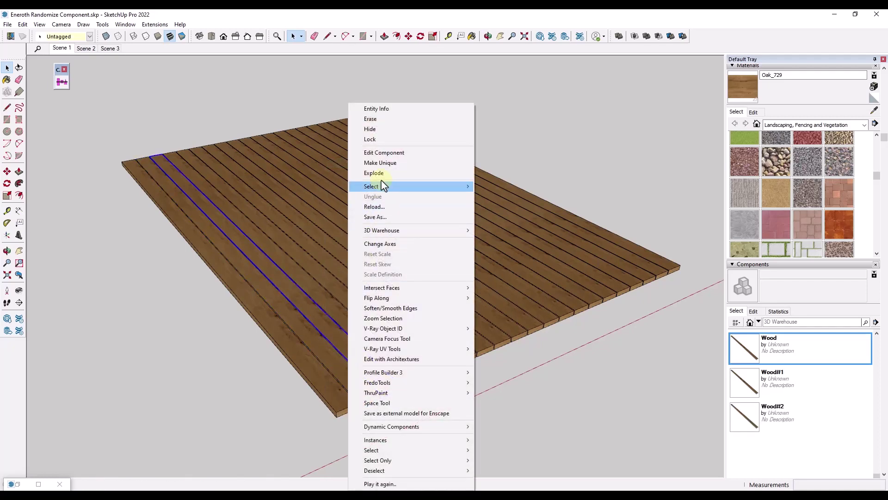
pyautogui.click(386, 164)
# Open the second plank for editing and shift the wood texture on its top face to a different position
pyautogui.doubleClick(284, 303)
pyautogui.tripleClick(281, 303)
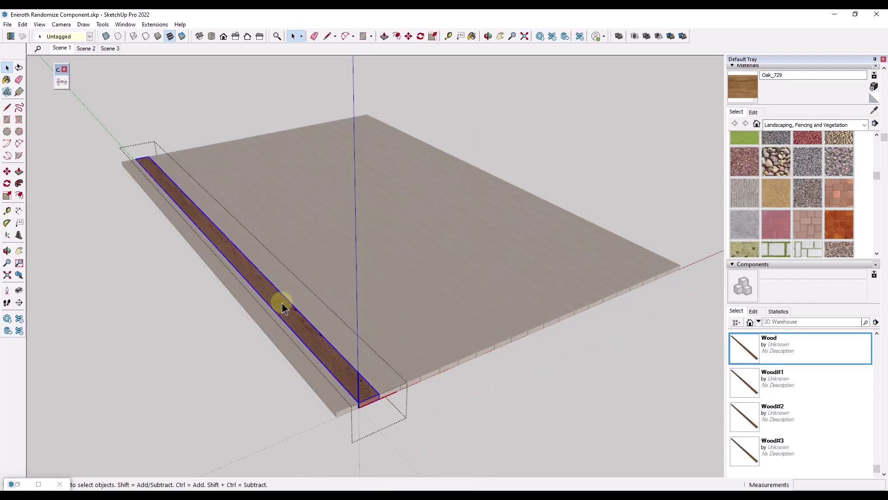
pyautogui.rightClick(280, 304)
pyautogui.click(277, 301)
pyautogui.rightClick(276, 301)
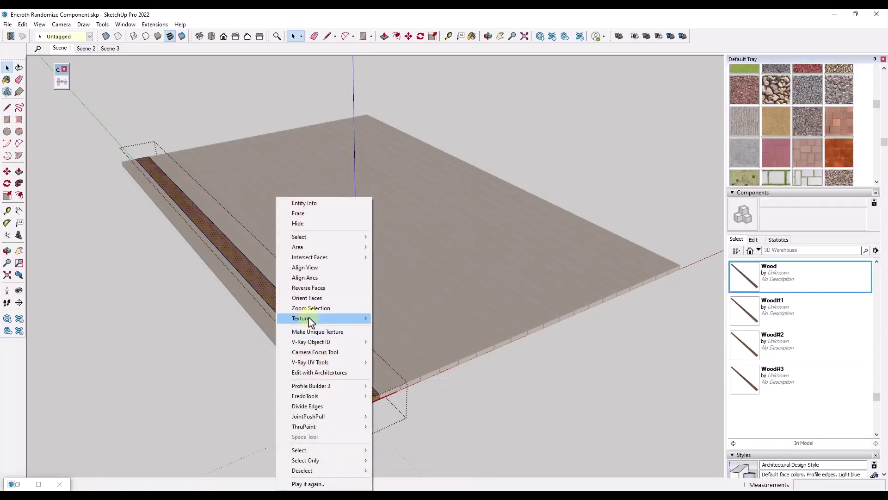
pyautogui.click(398, 317)
pyautogui.moveTo(339, 255); pyautogui.dragTo(410, 245)
pyautogui.click(614, 149)
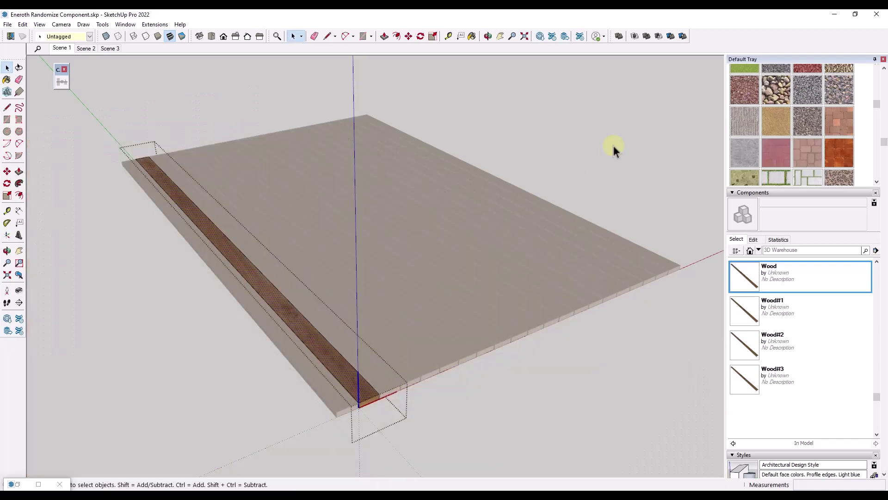
pyautogui.click(467, 416)
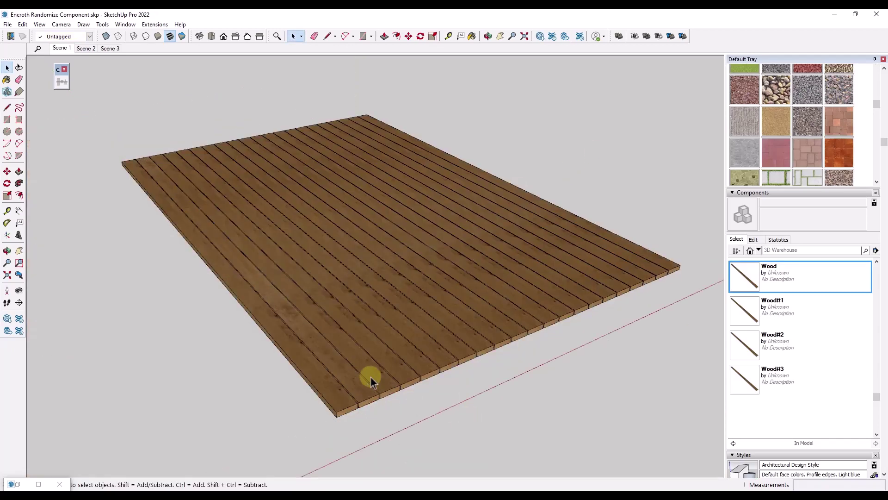
# Open the third plank for editing and reposition the wood texture on its top face
pyautogui.doubleClick(373, 377)
pyautogui.rightClick(358, 359)
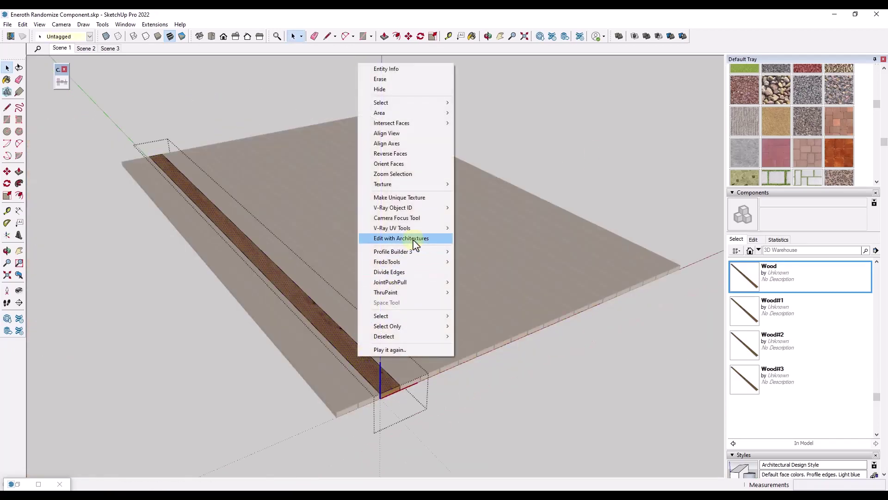
pyautogui.moveTo(418, 185)
pyautogui.click(481, 185)
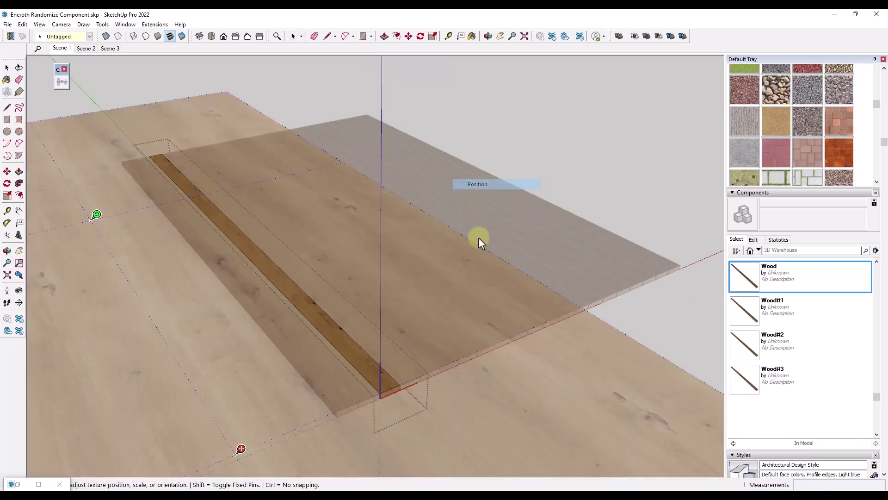
pyautogui.moveTo(505, 406); pyautogui.dragTo(540, 388)
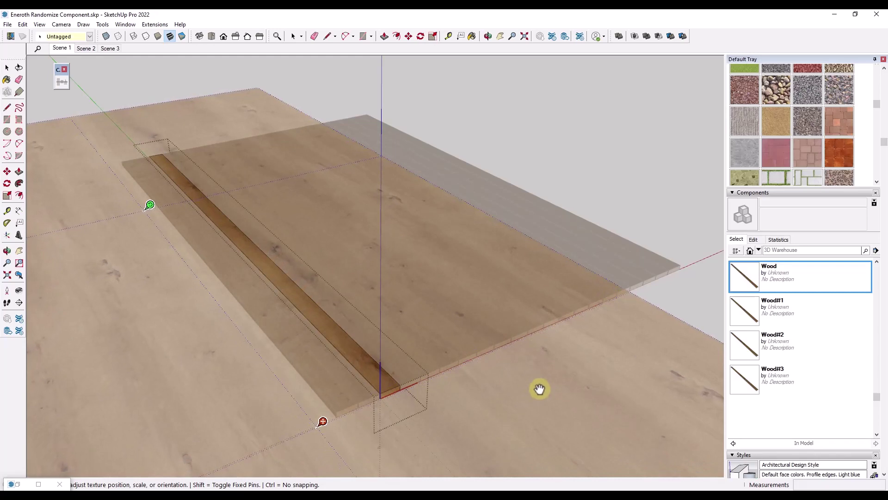
pyautogui.click(569, 172)
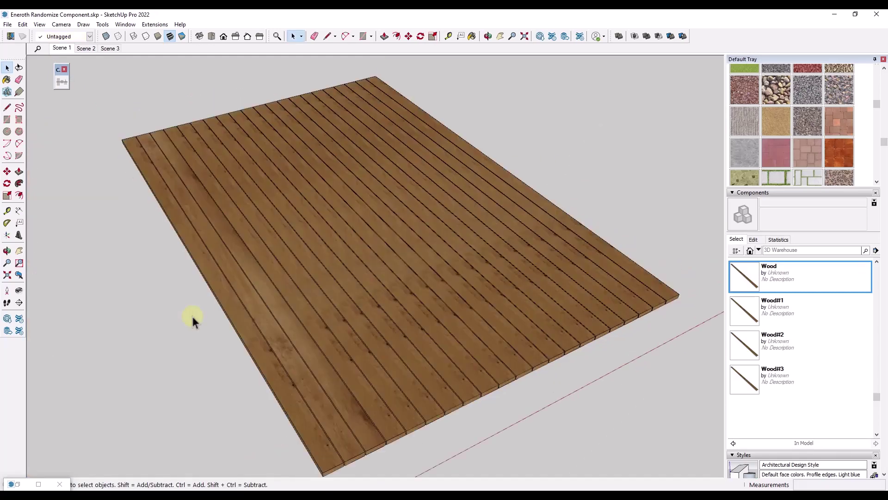
# Select all the deck planks and shuffle their wood variants twice with Eneroth Randomize Components, then clear the selection and inspect the deck
pyautogui.click(232, 304)
pyautogui.click(261, 289)
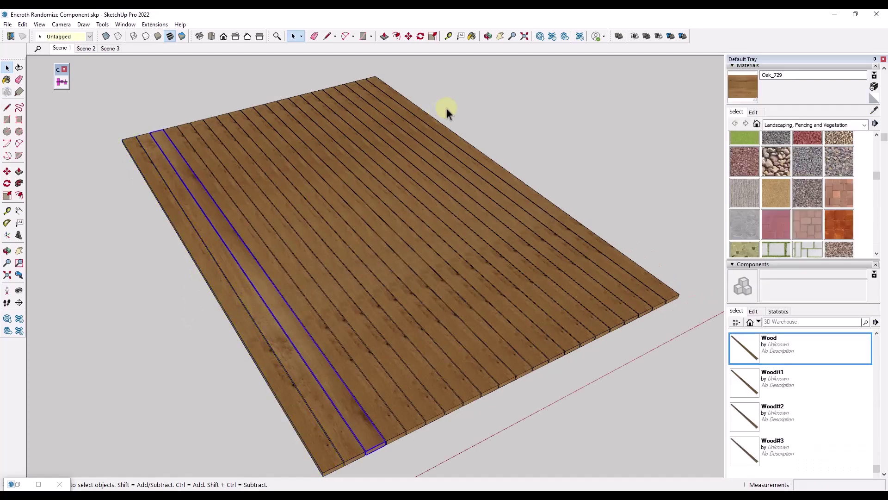
pyautogui.moveTo(248, 231); pyautogui.dragTo(123, 266)
pyautogui.click(156, 24)
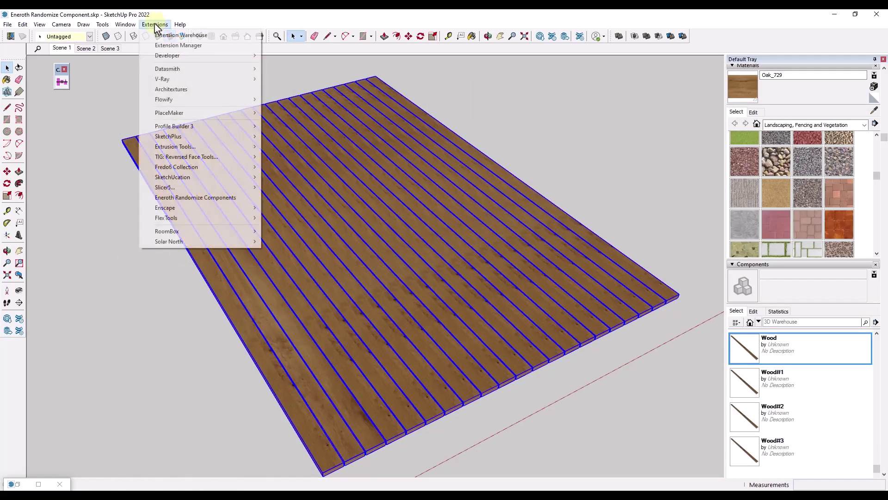
pyautogui.click(200, 198)
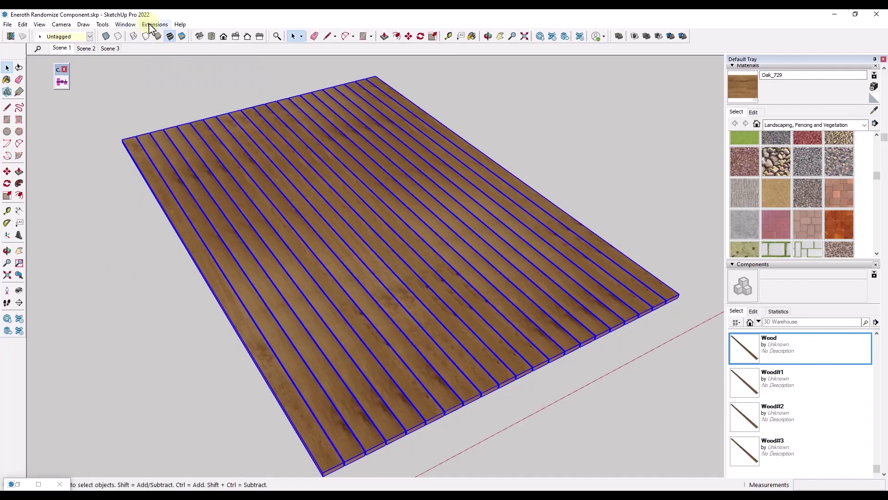
pyautogui.click(155, 25)
pyautogui.click(187, 199)
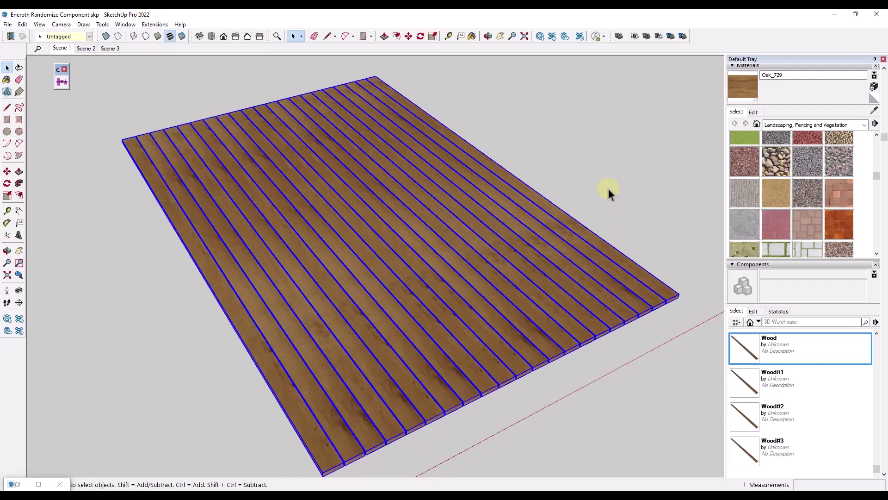
pyautogui.click(599, 163)
pyautogui.moveTo(560, 298); pyautogui.dragTo(562, 258, button='middle')
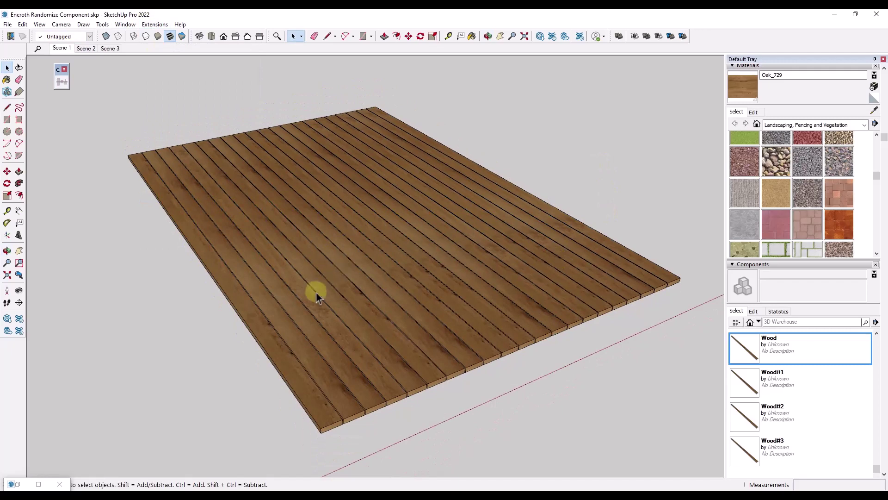
pyautogui.moveTo(307, 272); pyautogui.dragTo(317, 262, button='middle')
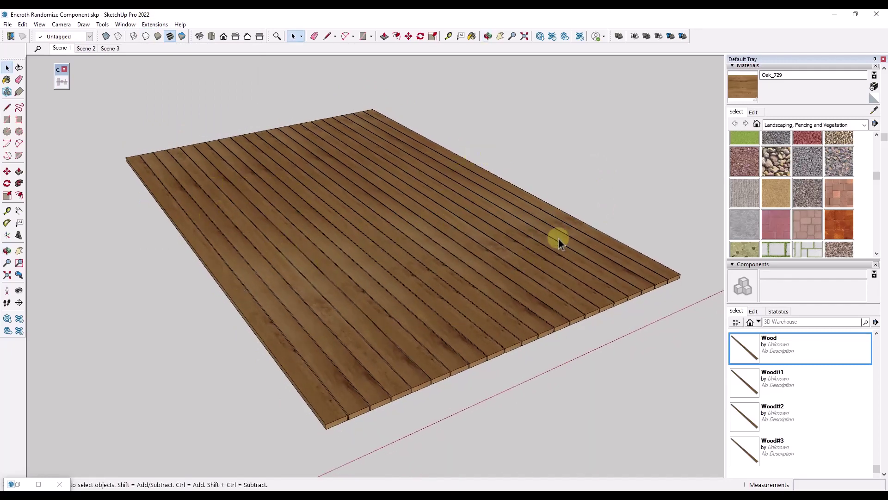
pyautogui.moveTo(559, 238); pyautogui.dragTo(523, 285, button='middle')
pyautogui.moveTo(382, 321); pyautogui.dragTo(308, 317, button='middle')
# Switch to Scene 2 and randomize the row of green cars together with the red pickup, blue car and brown car
pyautogui.press('pagedown')
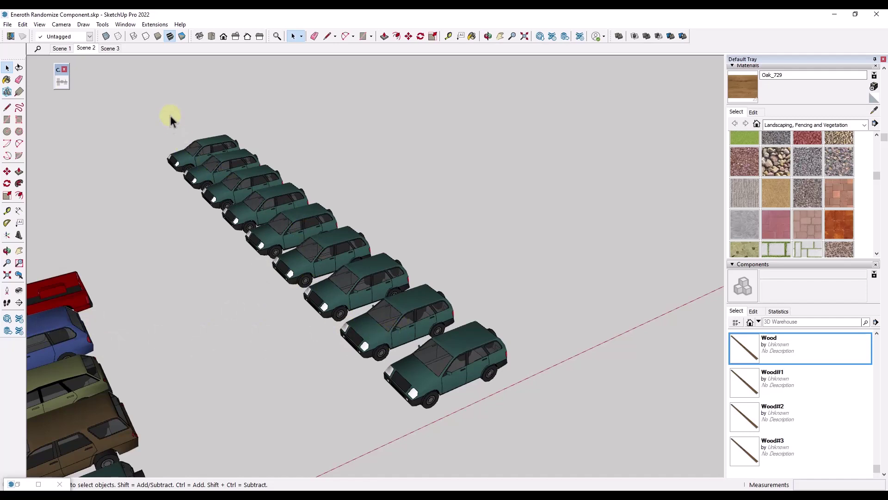
pyautogui.moveTo(165, 110); pyautogui.dragTo(619, 423)
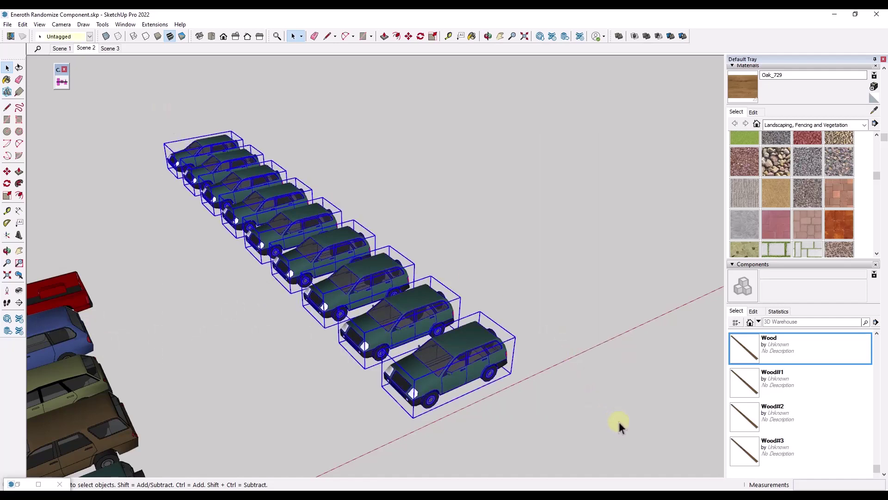
pyautogui.scroll(-2, 470, 288)
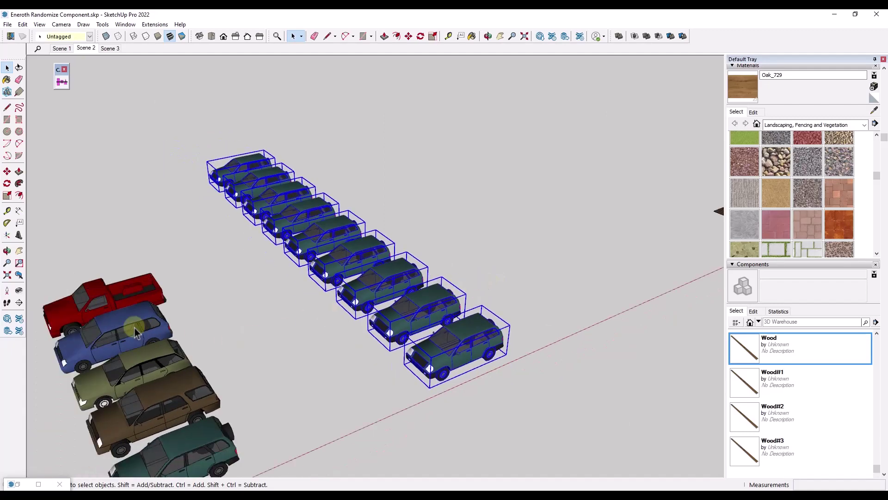
pyautogui.keyDown('ctrl'); pyautogui.click(125, 318); pyautogui.keyUp('ctrl')
pyautogui.keyDown('ctrl'); pyautogui.click(121, 291); pyautogui.keyUp('ctrl')
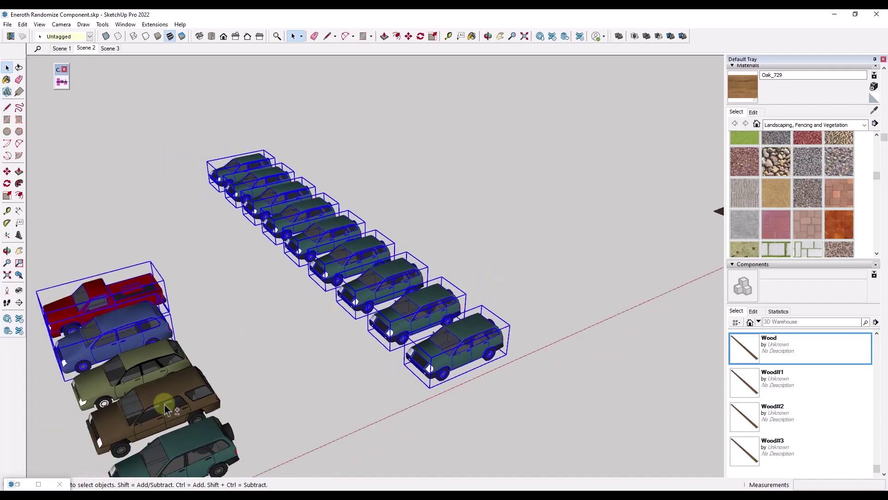
pyautogui.keyDown('ctrl'); pyautogui.click(165, 410); pyautogui.keyUp('ctrl')
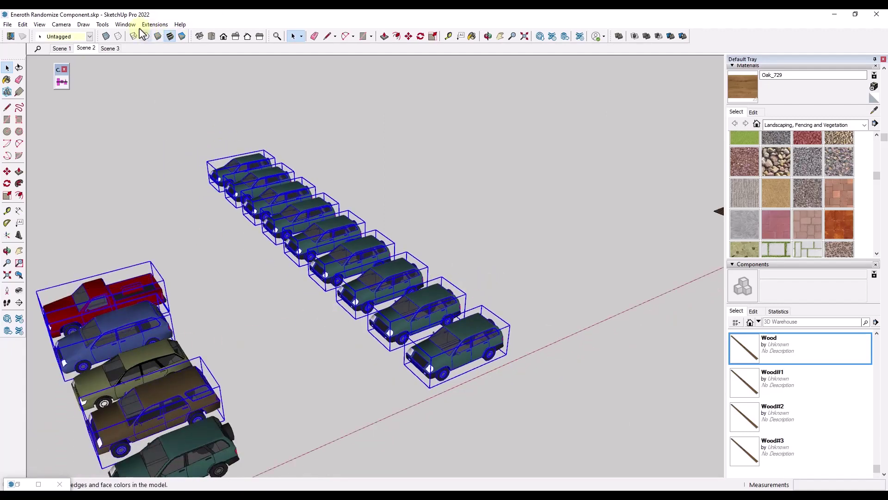
pyautogui.click(155, 24)
pyautogui.click(224, 197)
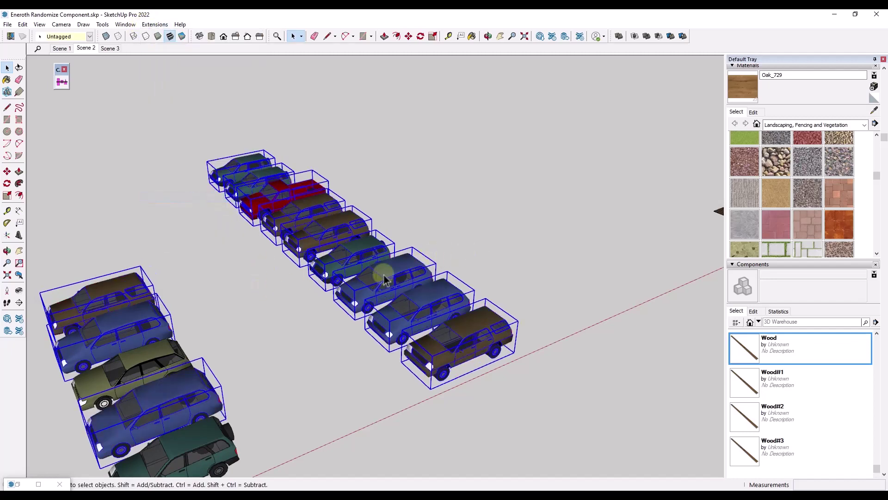
# Rerun Eneroth Randomize Components repeatedly on the same selected vehicles to reshuffle them
pyautogui.click(155, 26)
pyautogui.click(199, 197)
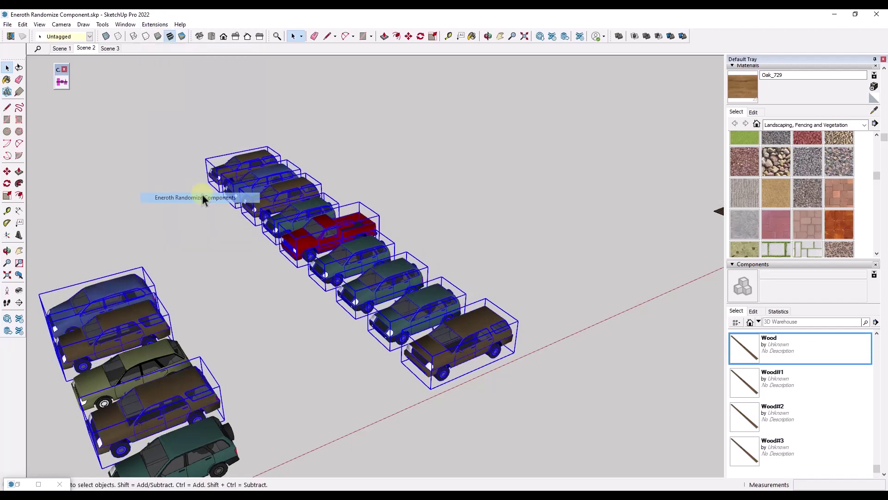
pyautogui.click(155, 24)
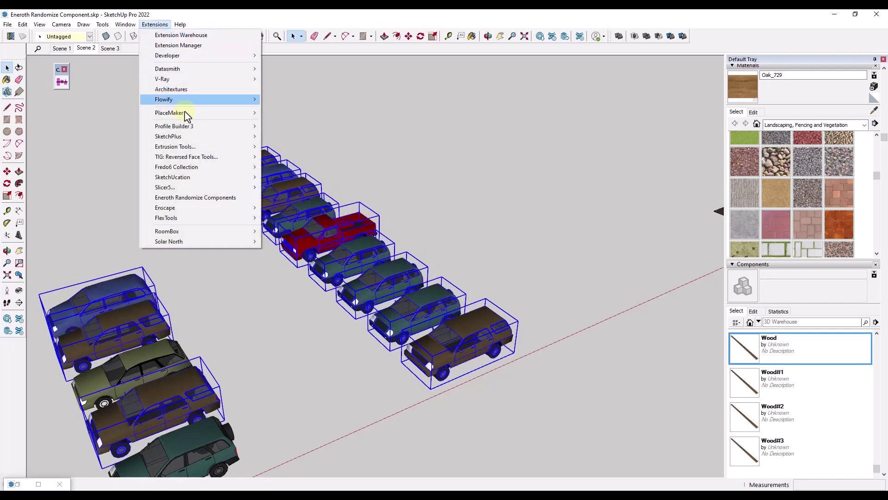
pyautogui.click(203, 198)
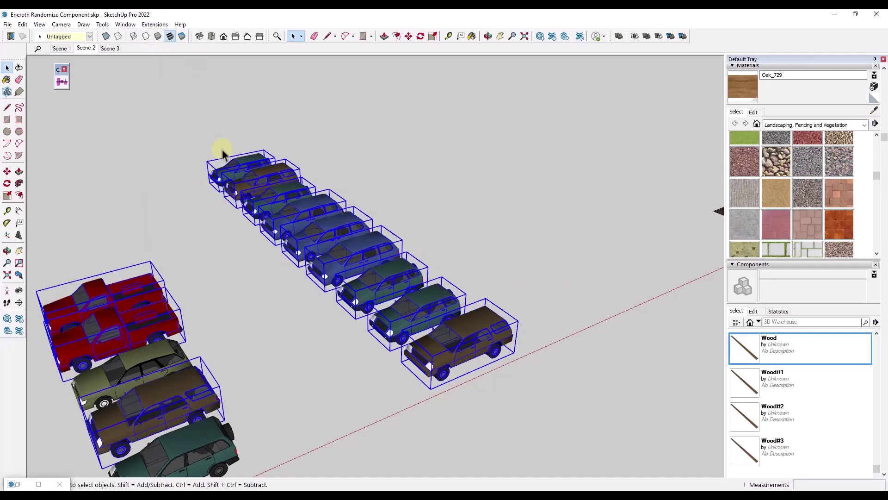
pyautogui.click(155, 25)
pyautogui.click(202, 198)
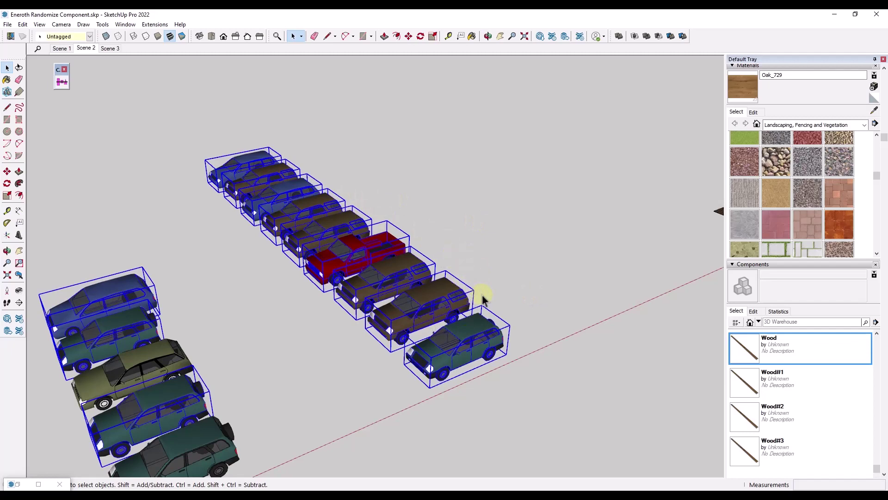
pyautogui.click(155, 24)
pyautogui.click(195, 197)
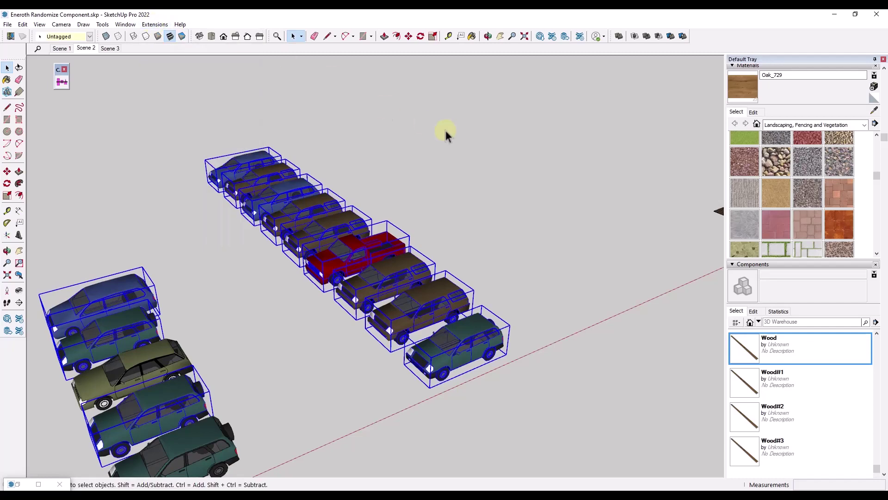
# Undo the vehicle randomizations back to the uniform row of green cars and clear the selection
pyautogui.click(401, 256)
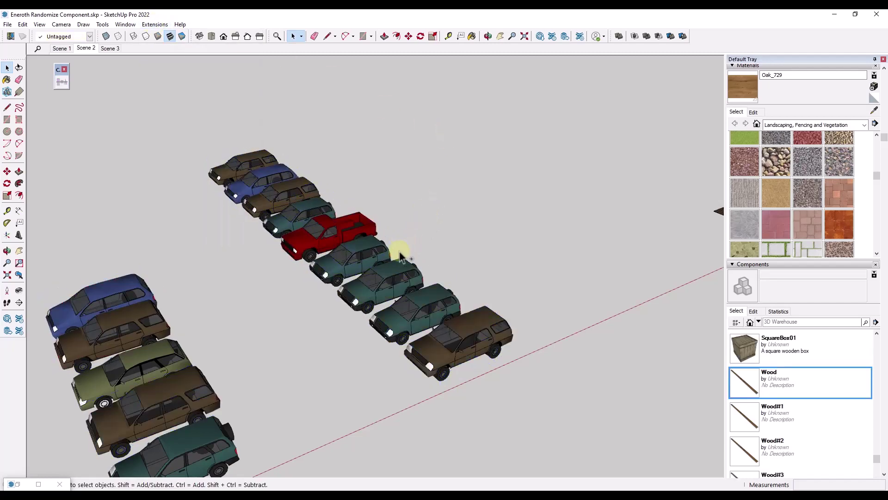
pyautogui.click(298, 301)
pyautogui.click(318, 290)
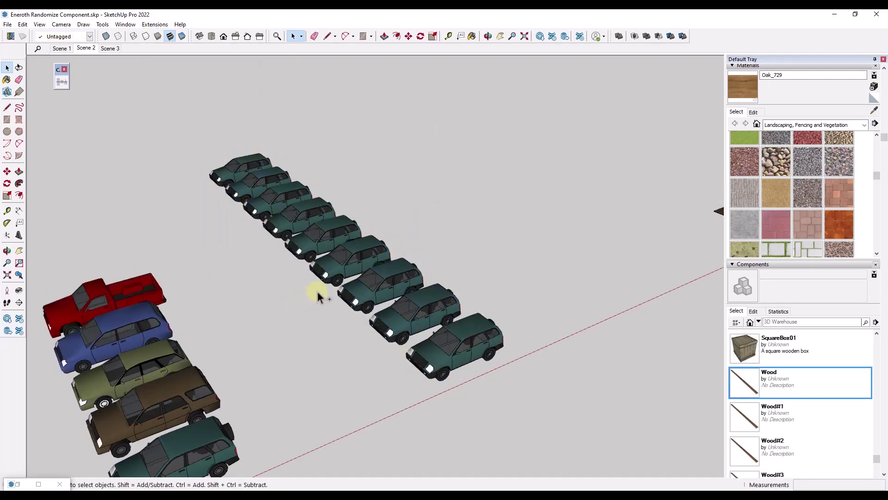
pyautogui.click(214, 183)
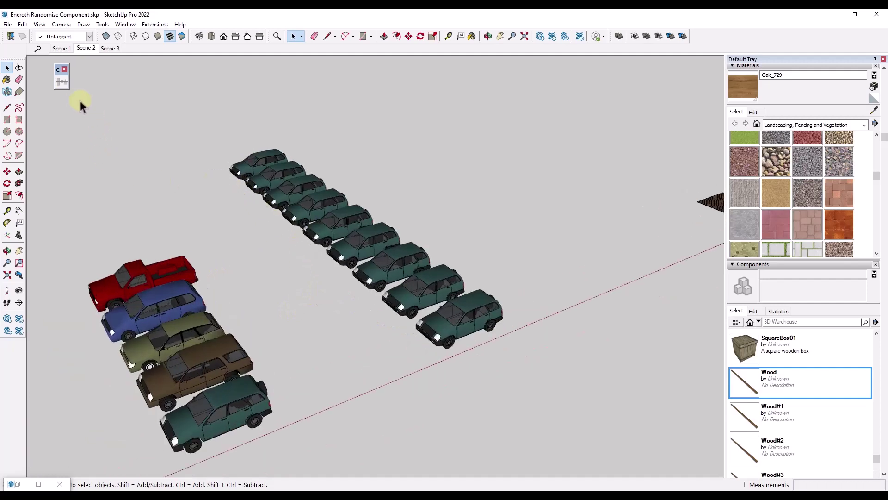
# Select the whole green car row and all five sample vehicles, and shuffle them with Eneroth Randomize Components
pyautogui.moveTo(80, 101); pyautogui.dragTo(558, 458)
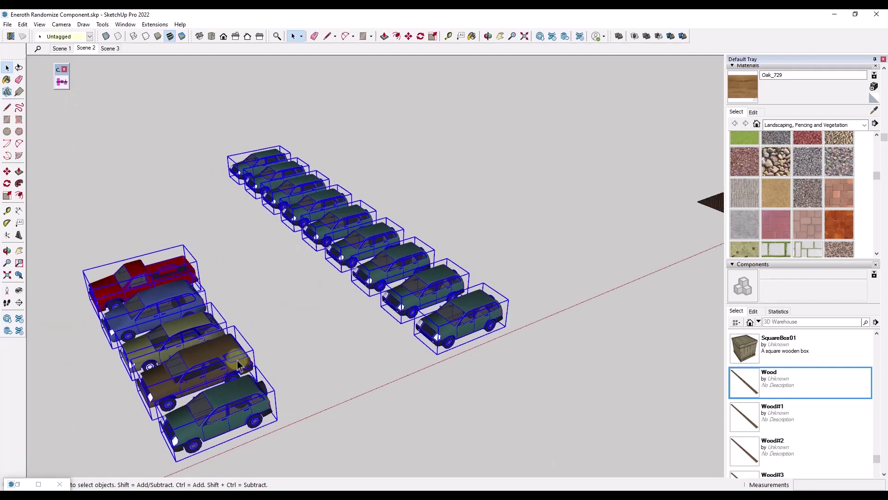
pyautogui.click(155, 25)
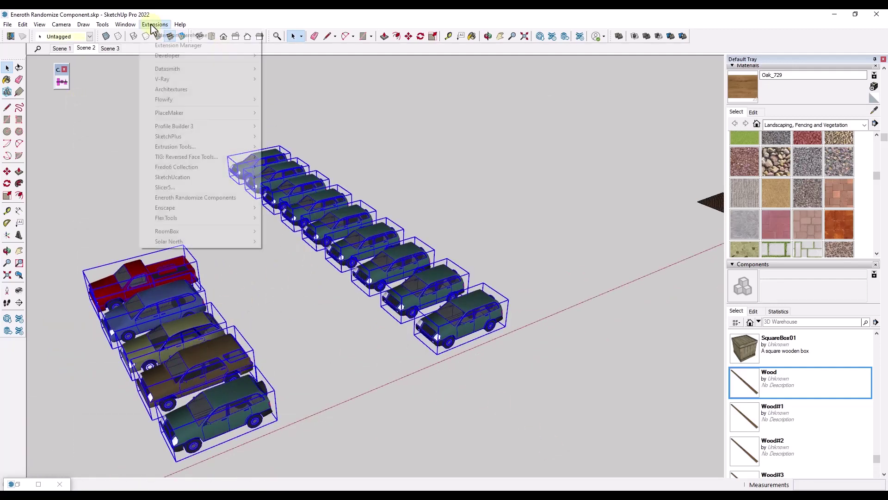
pyautogui.click(214, 197)
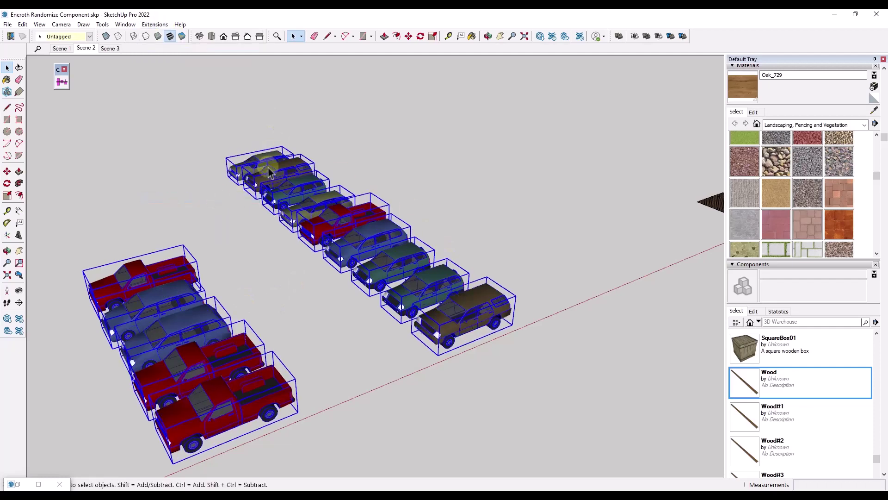